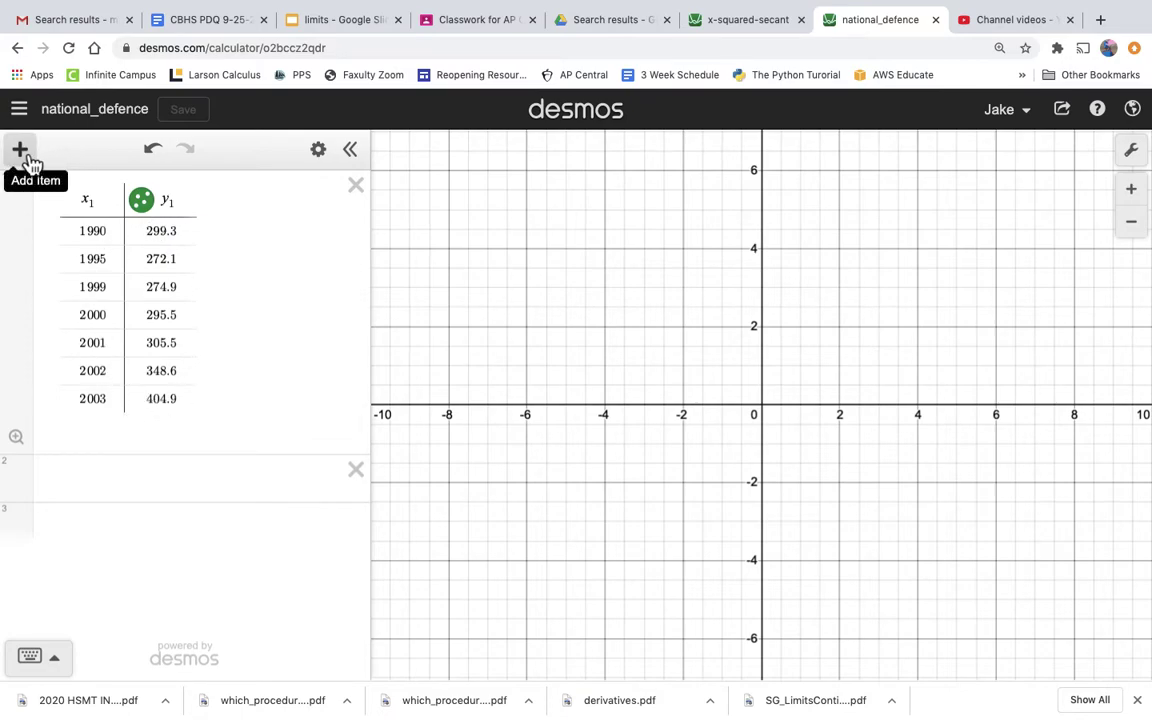
- Add a new table, then delete the empty x₂/y₂ table it creates
{"action": "left_click", "coordinate": [20, 150]}
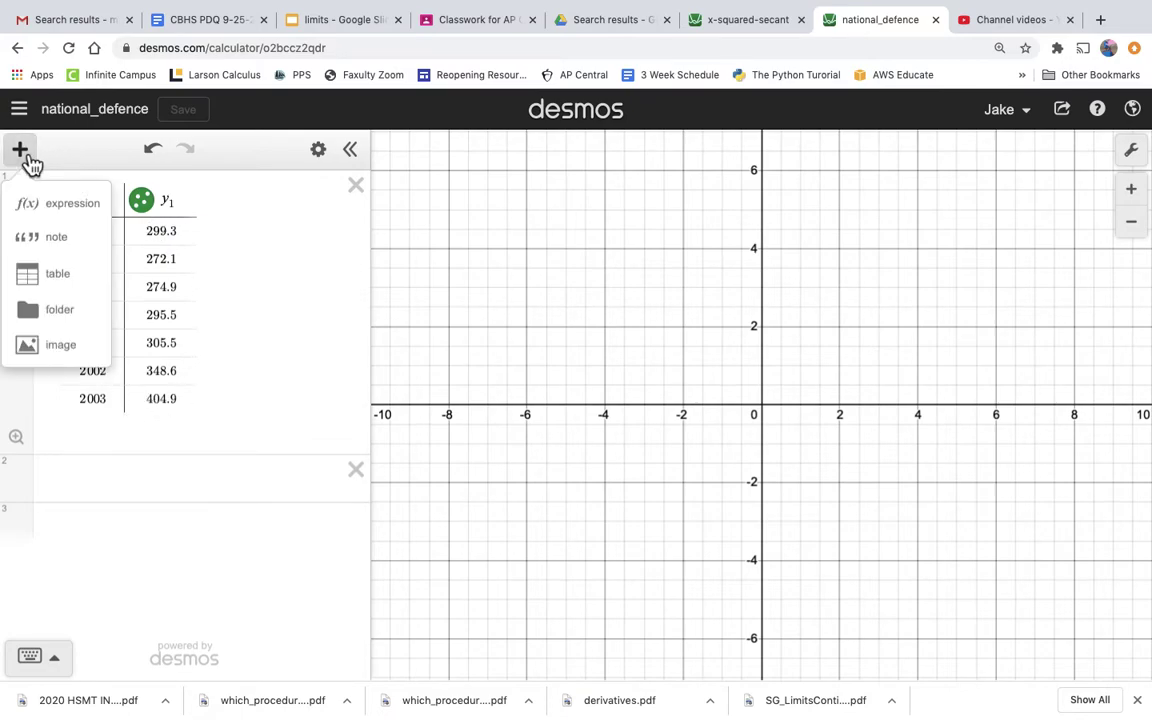
{"action": "left_click", "coordinate": [58, 276]}
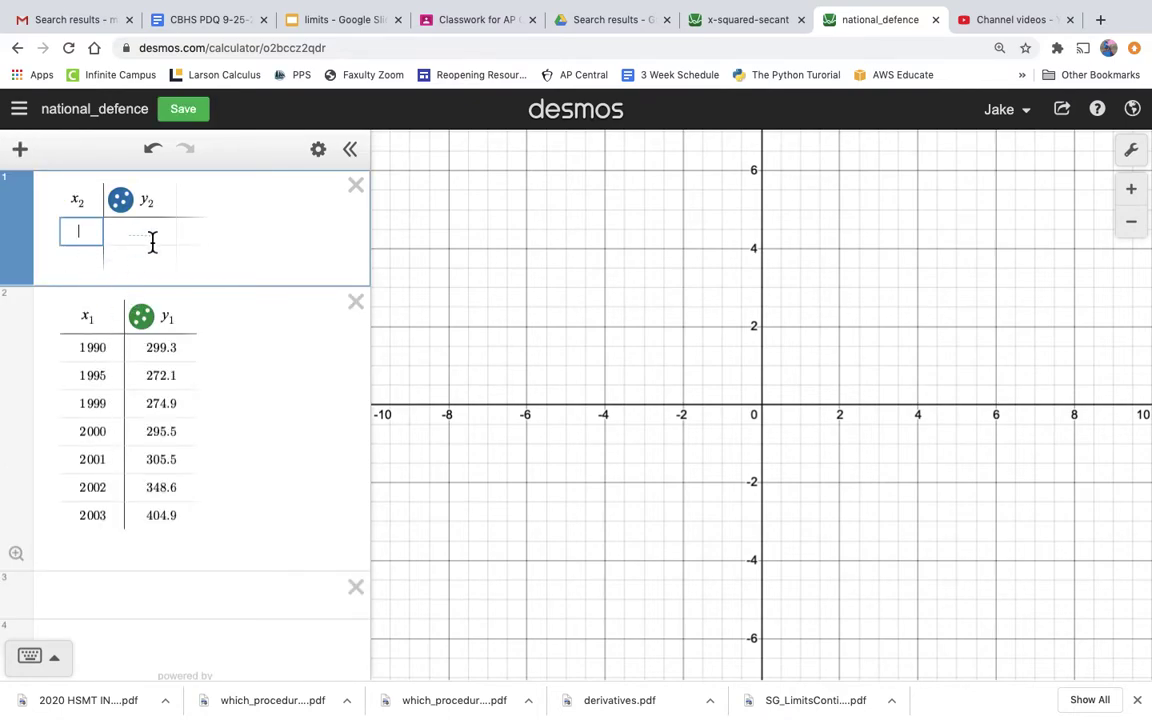
{"action": "left_click", "coordinate": [357, 187]}
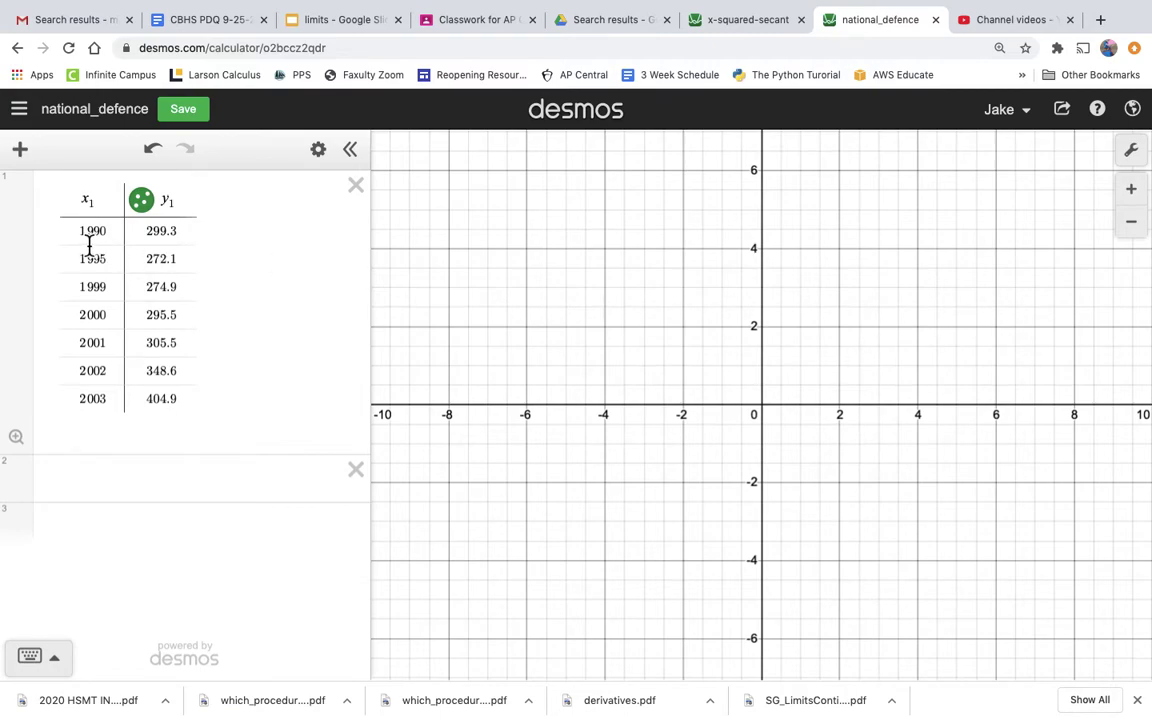
- Zoom the graph far out until the data points near x = 2000 appear
{"action": "left_click", "coordinate": [1133, 224]}
{"action": "left_click", "coordinate": [1133, 224]}
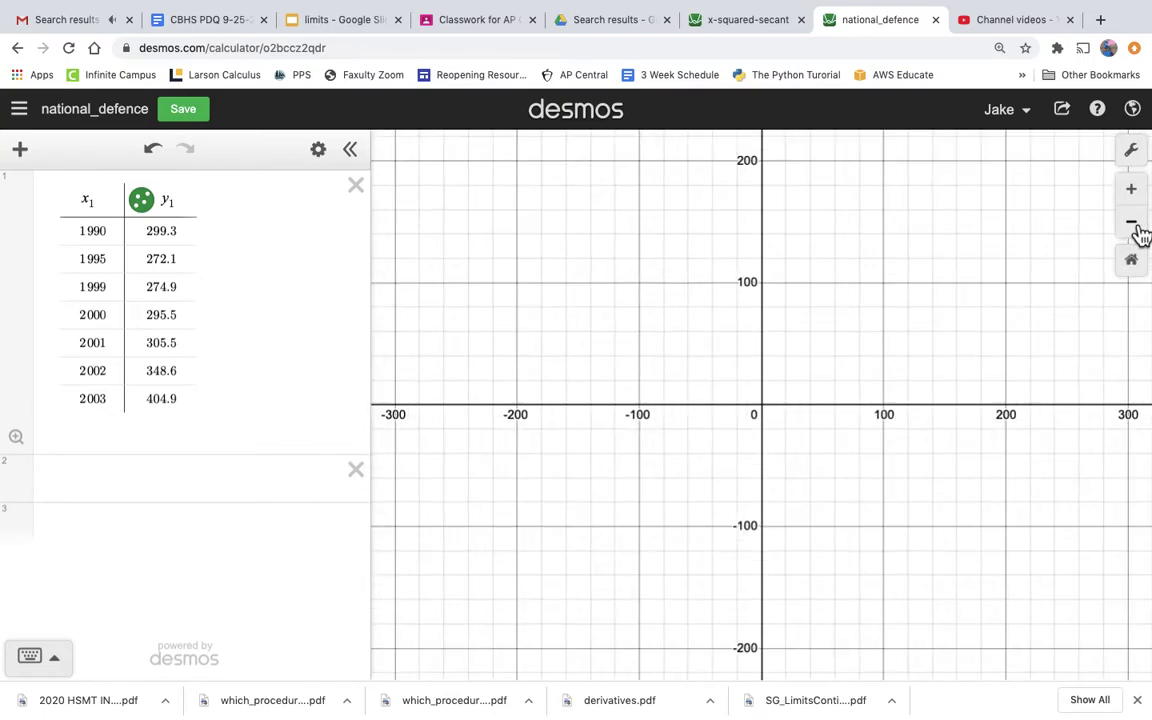
{"action": "left_click", "coordinate": [1133, 224]}
{"action": "left_click", "coordinate": [1138, 230]}
{"action": "left_click", "coordinate": [1138, 230]}
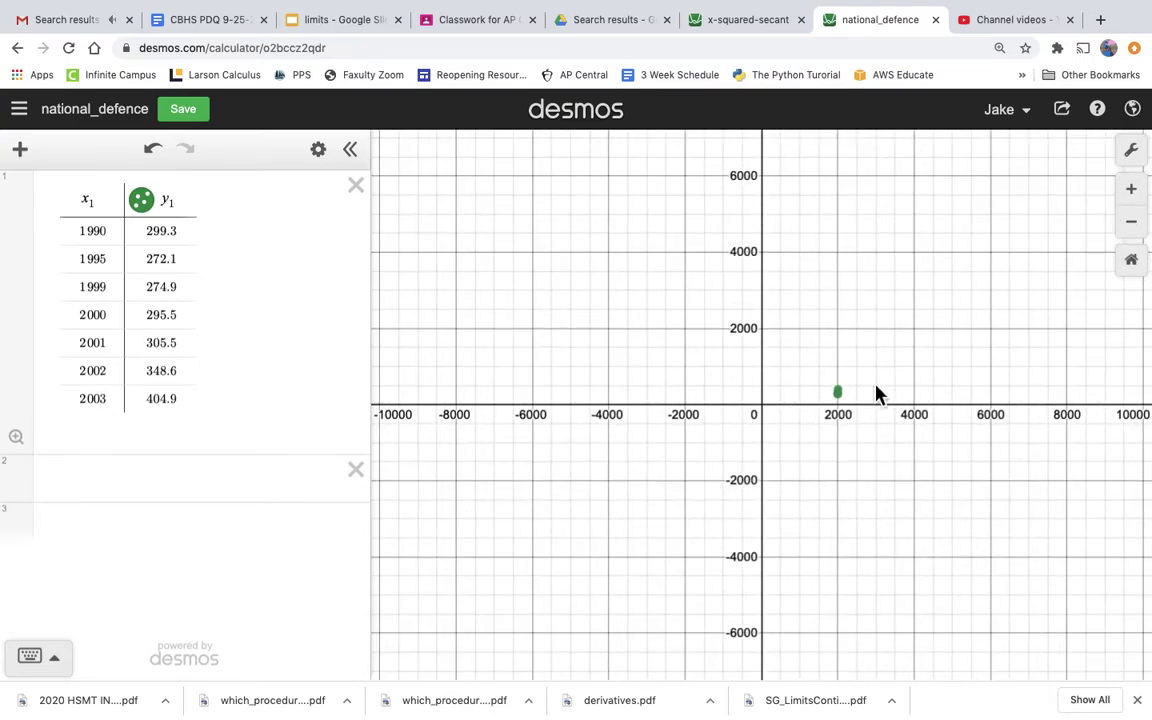
- Zoom the graph back in to roughly ±80
{"action": "left_click", "coordinate": [1135, 195]}
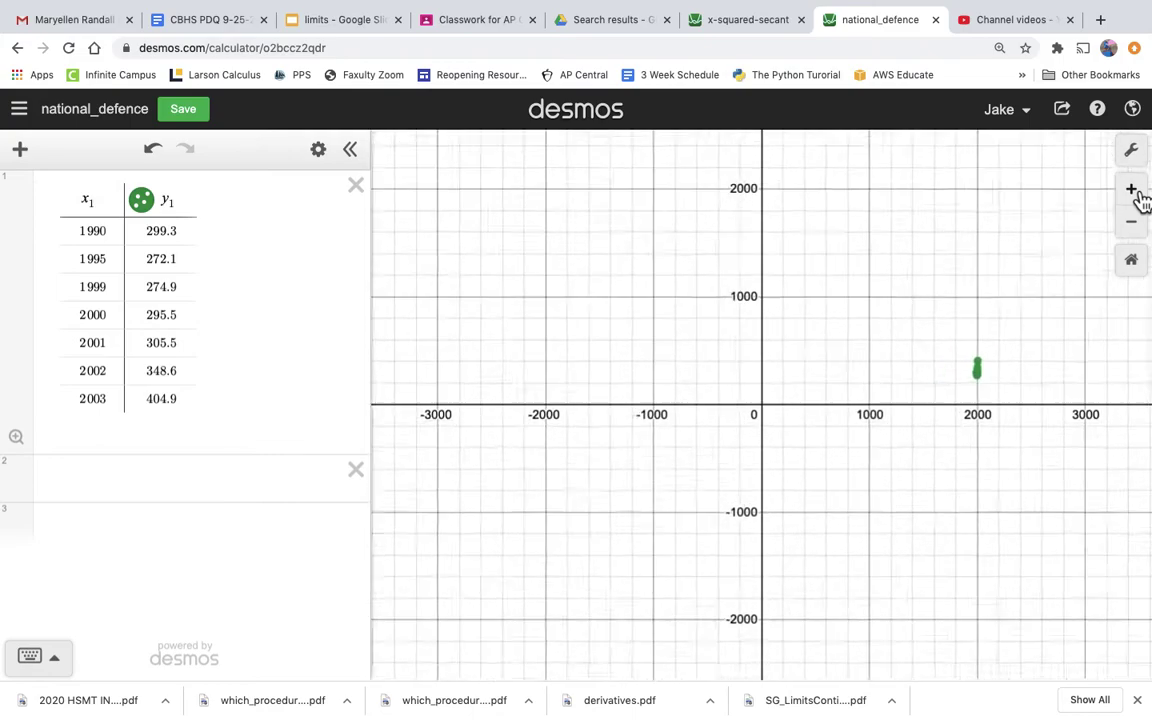
{"action": "left_click", "coordinate": [1138, 198]}
{"action": "left_click", "coordinate": [1134, 192]}
{"action": "left_click", "coordinate": [1134, 192]}
{"action": "left_click", "coordinate": [1134, 192]}
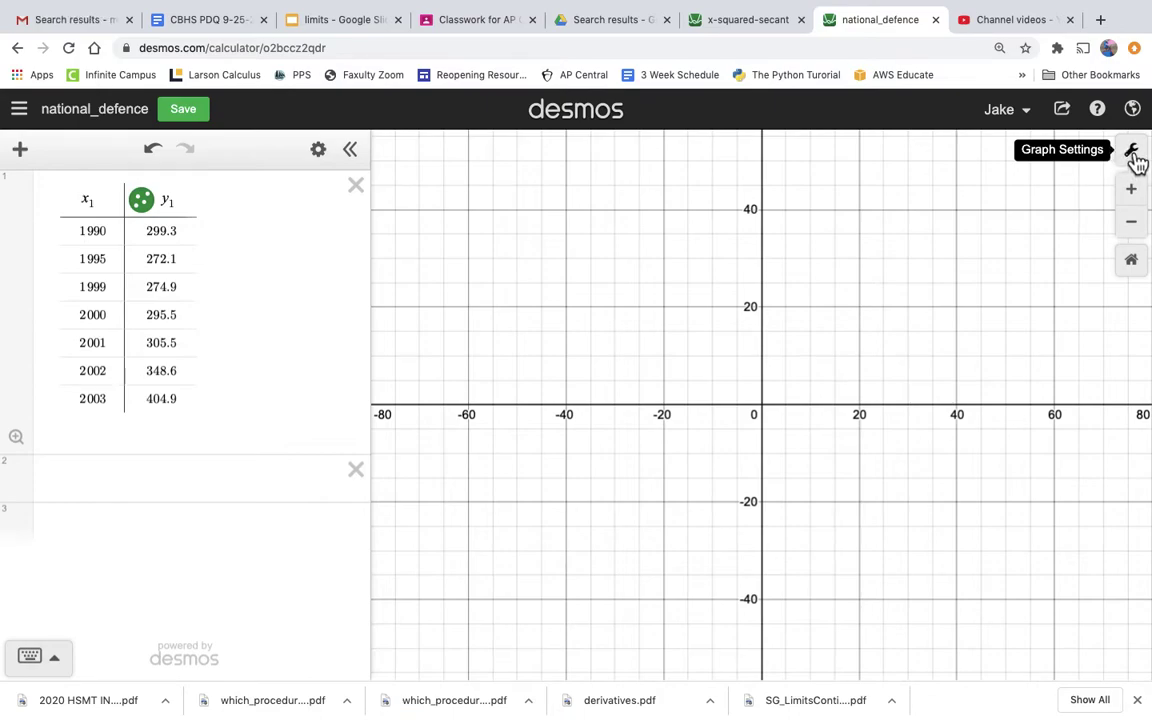
- Set the x-axis minimum to 1990 in the graph settings, correcting a mistyped 1900
{"action": "left_click", "coordinate": [1136, 155]}
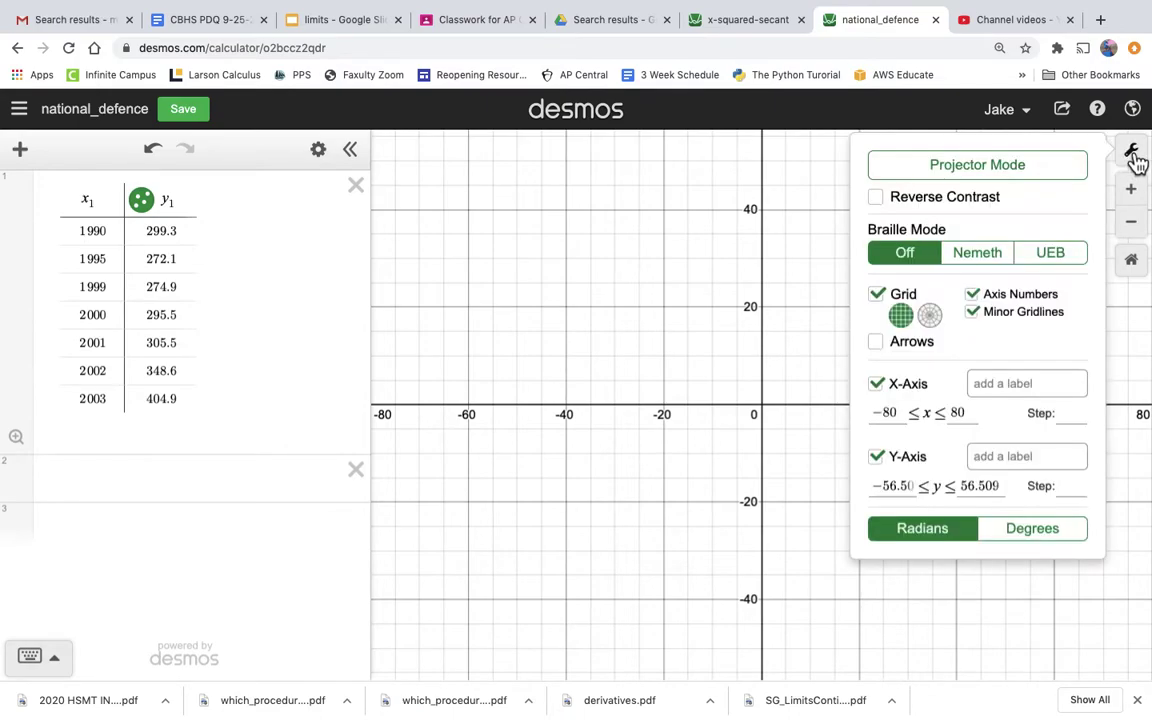
{"action": "left_click", "coordinate": [897, 415]}
{"action": "key", "text": "BackSpace"}
{"action": "key", "text": "BackSpace"}
{"action": "key", "text": "BackSpace"}
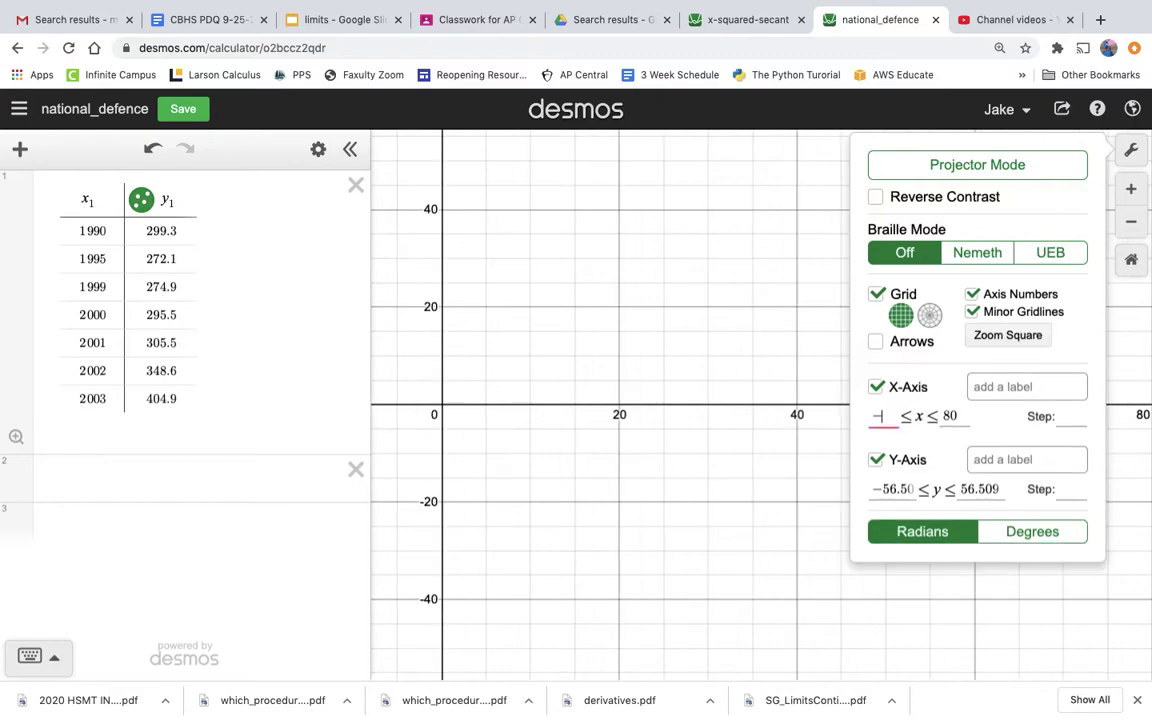
{"action": "type", "text": "1900"}
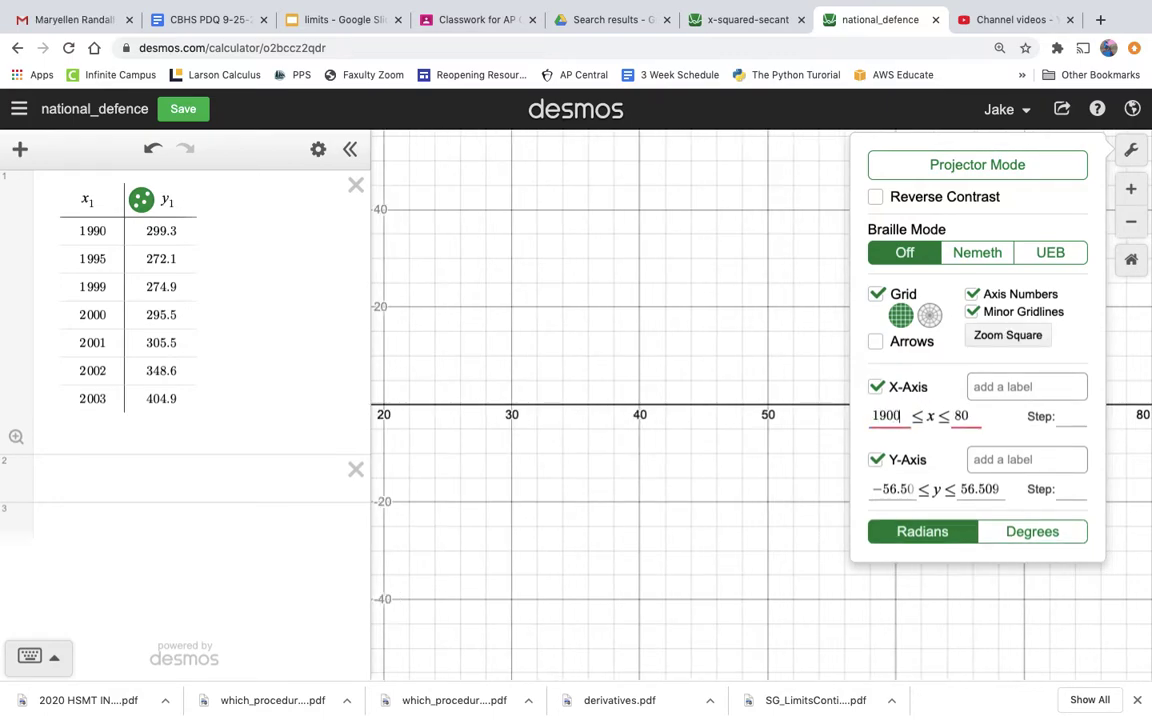
{"action": "key", "text": "ctrl+a"}
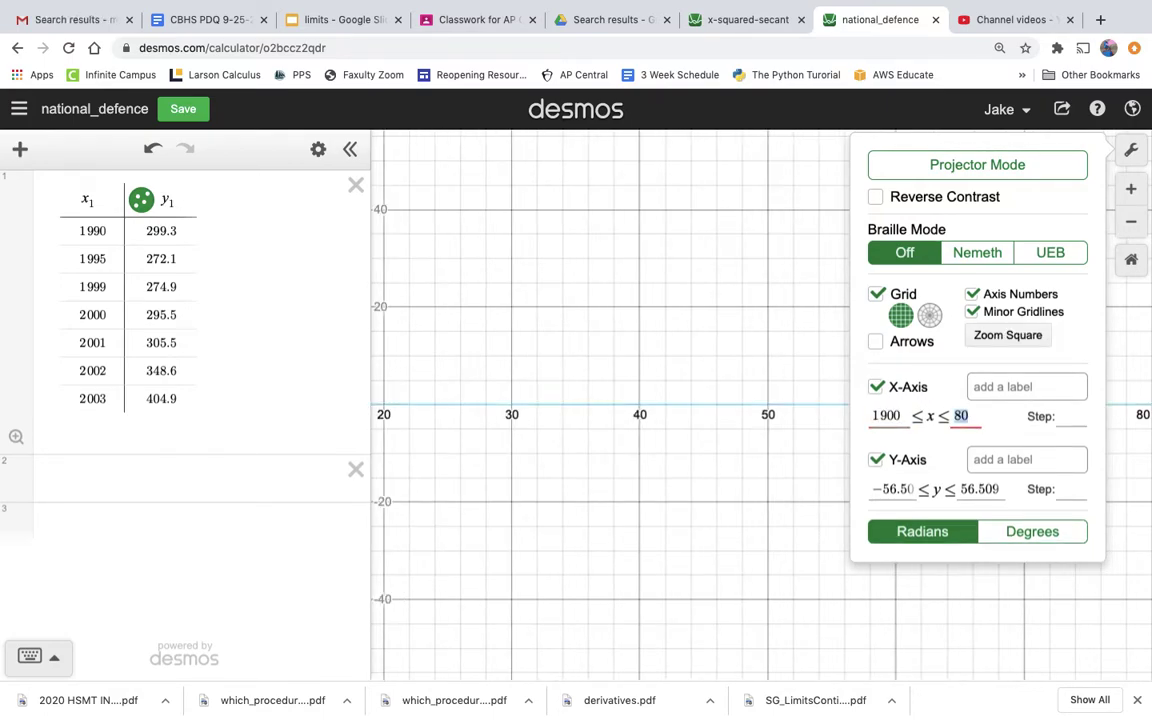
{"action": "type", "text": "1990"}
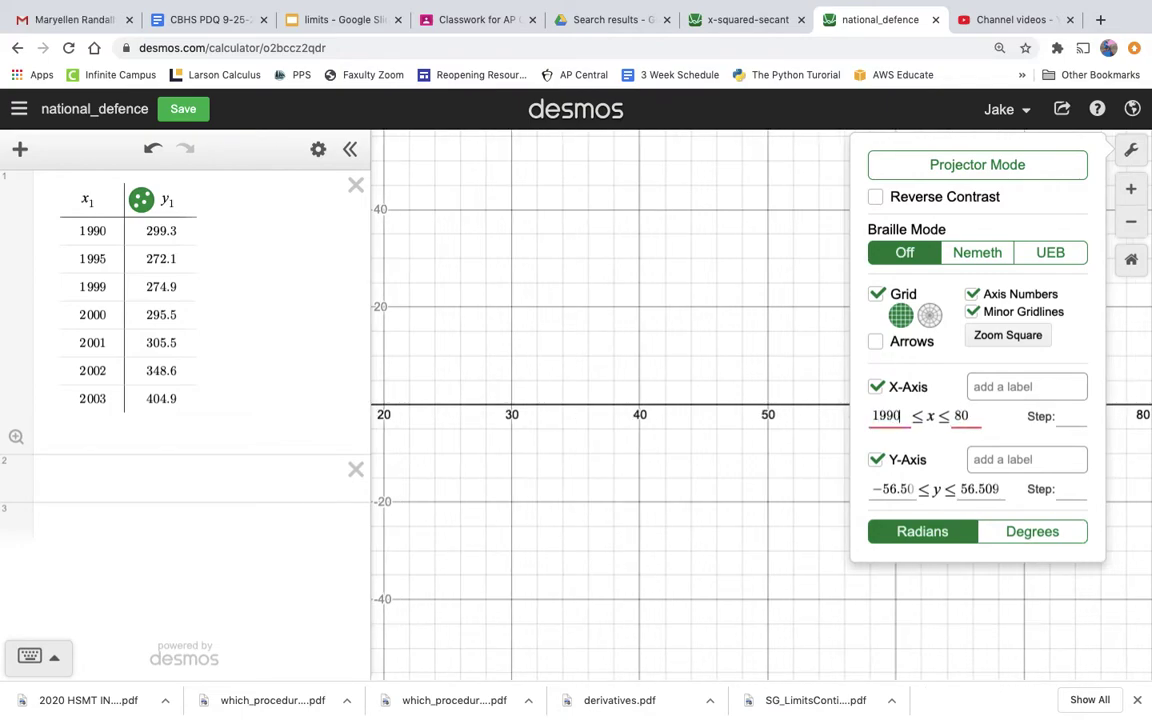
- Set the x-axis maximum to 2003 with step 1, and label it 'years'
{"action": "key", "text": "Tab"}
{"action": "type", "text": "2003"}
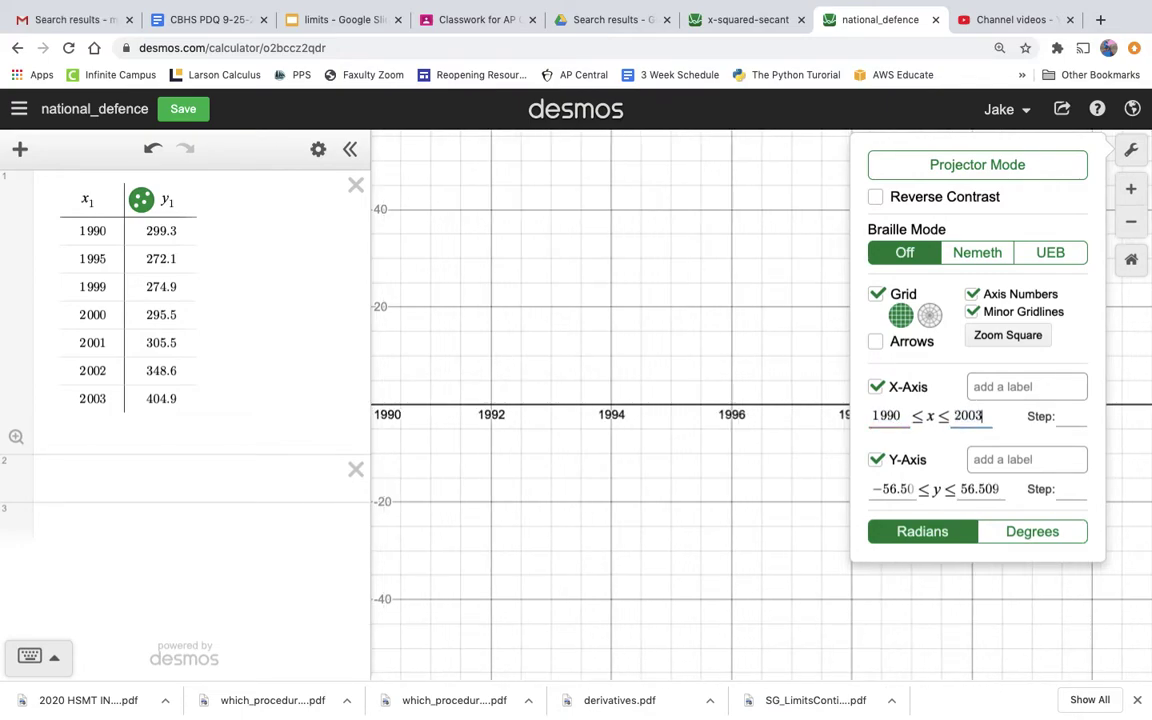
{"action": "key", "text": "Tab"}
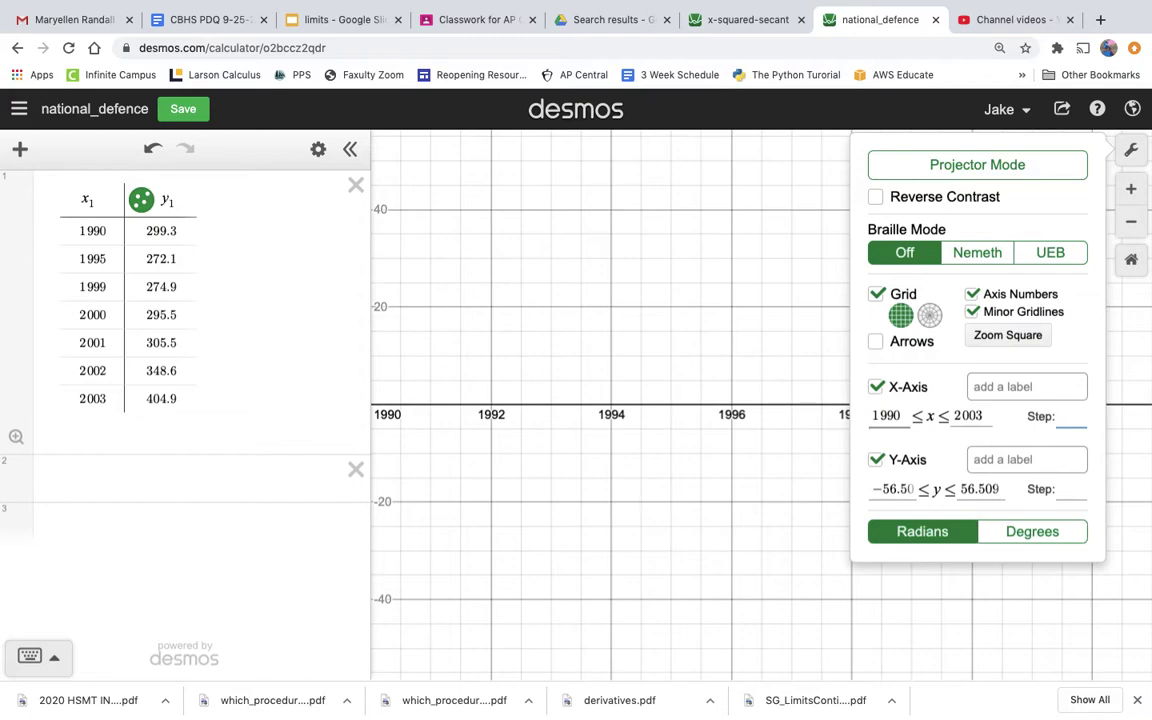
{"action": "type", "text": "1"}
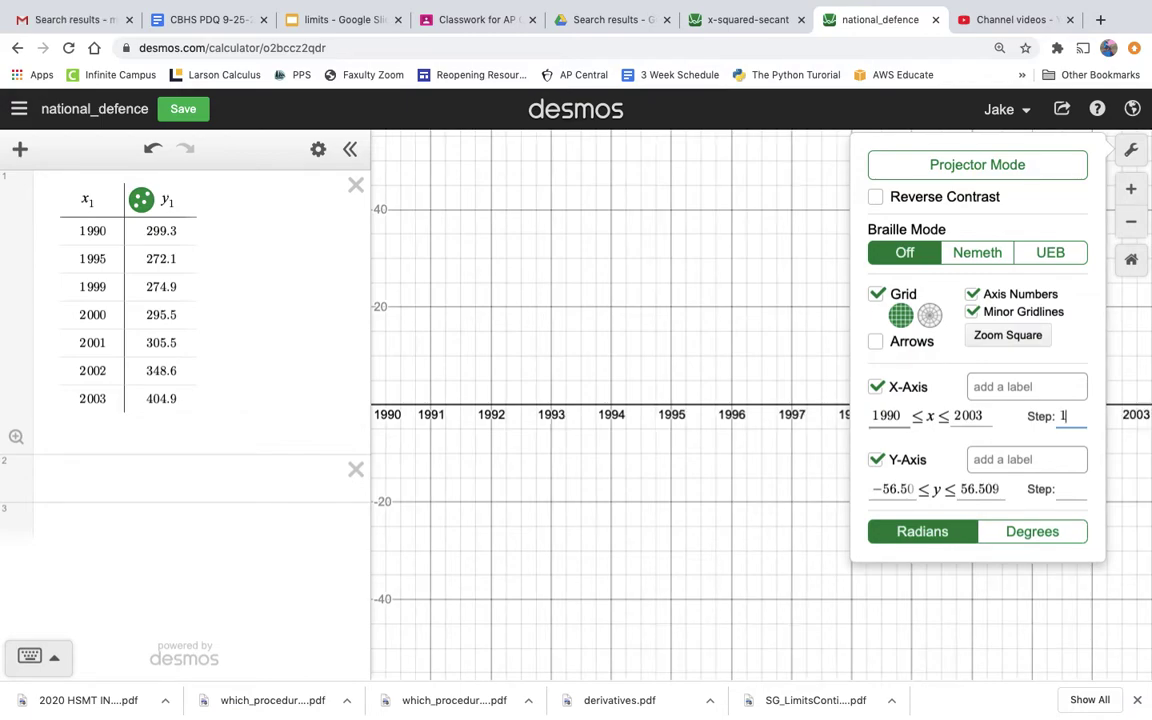
{"action": "left_click", "coordinate": [992, 386]}
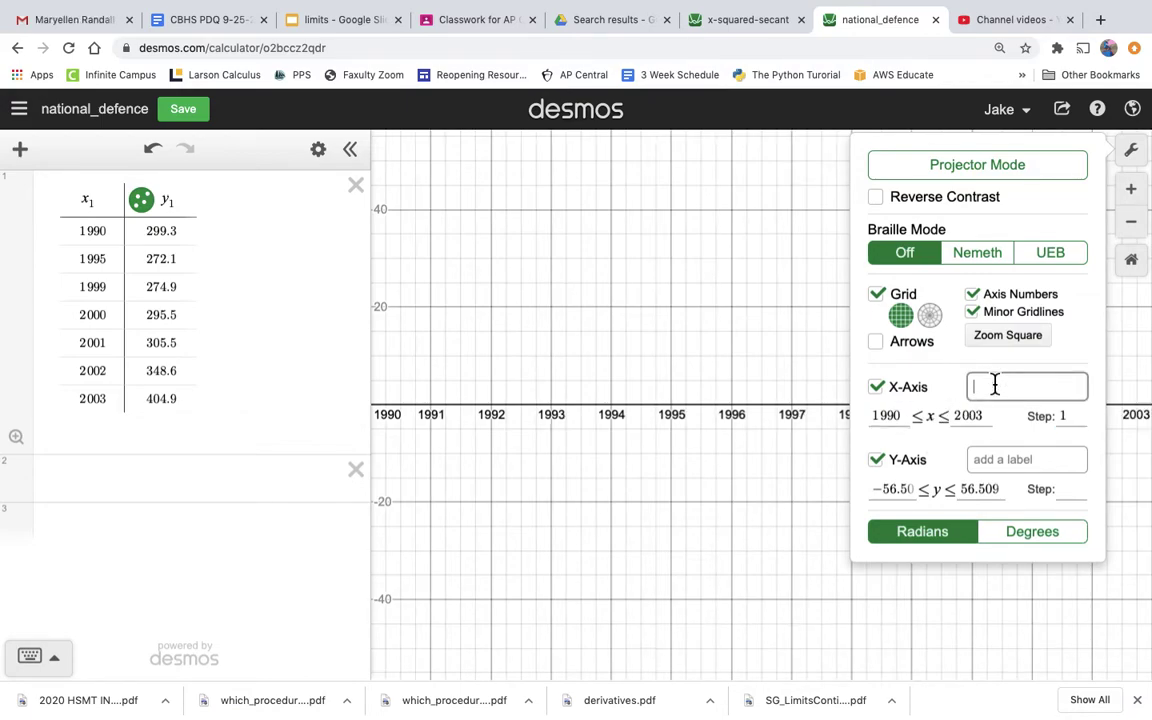
{"action": "type", "text": "years"}
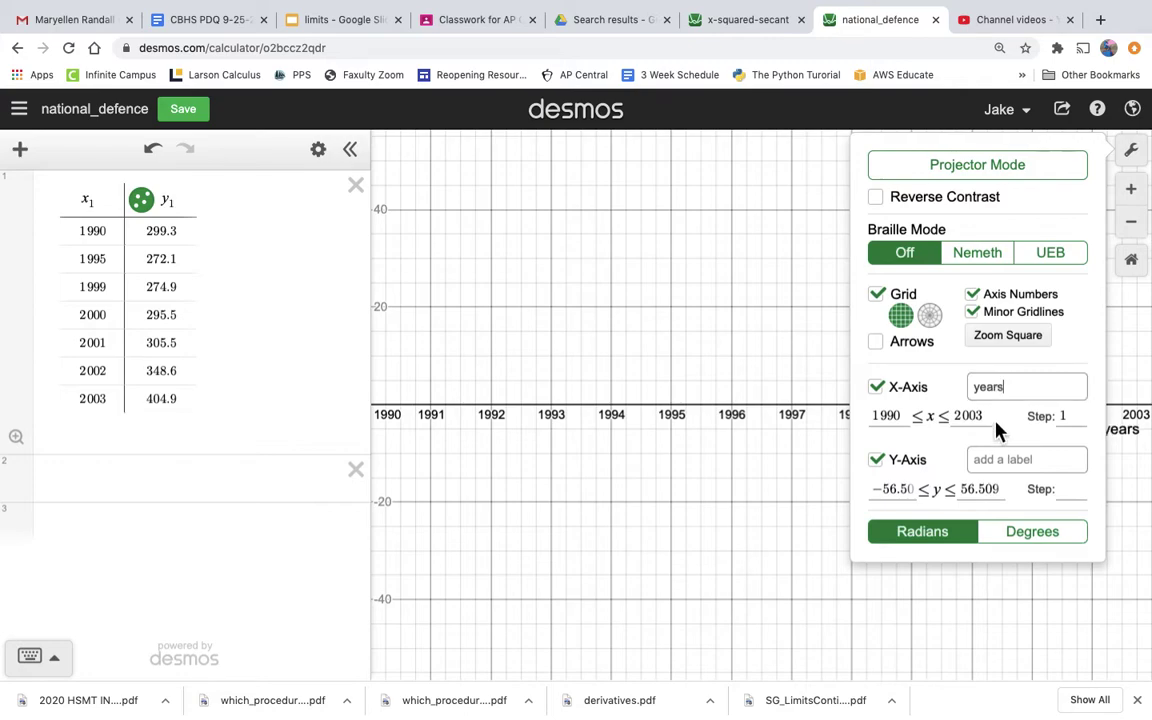
- Set the y-axis to 270–410, label it 'billions of dollars', and close the settings
{"action": "left_click", "coordinate": [916, 491]}
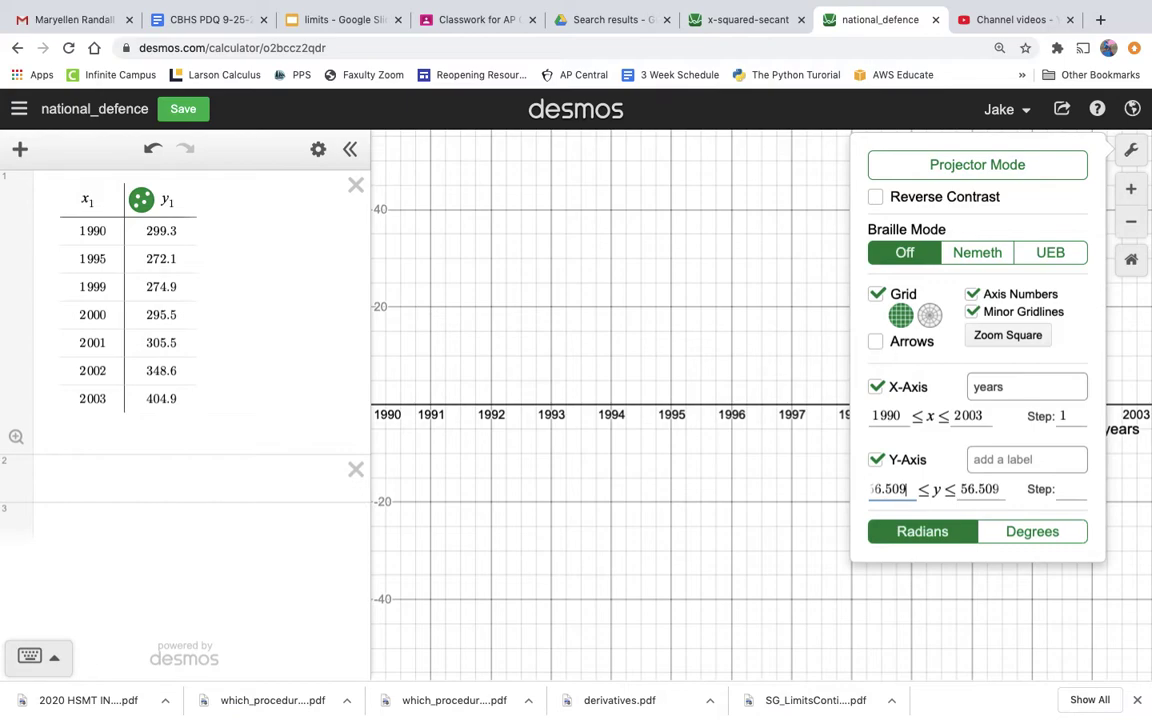
{"action": "key", "text": "BackSpace"}
{"action": "key", "text": "BackSpace"}
{"action": "key", "text": "BackSpace"}
{"action": "key", "text": "BackSpace"}
{"action": "key", "text": "BackSpace"}
{"action": "key", "text": "BackSpace"}
{"action": "key", "text": "BackSpace"}
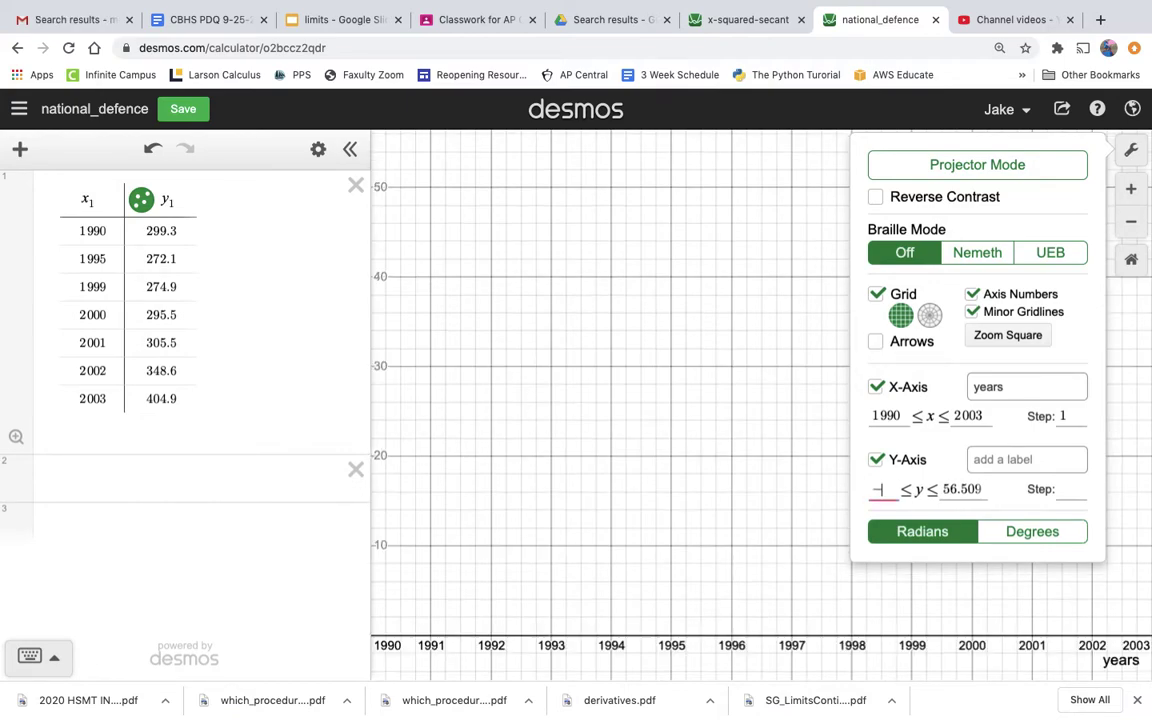
{"action": "type", "text": "270"}
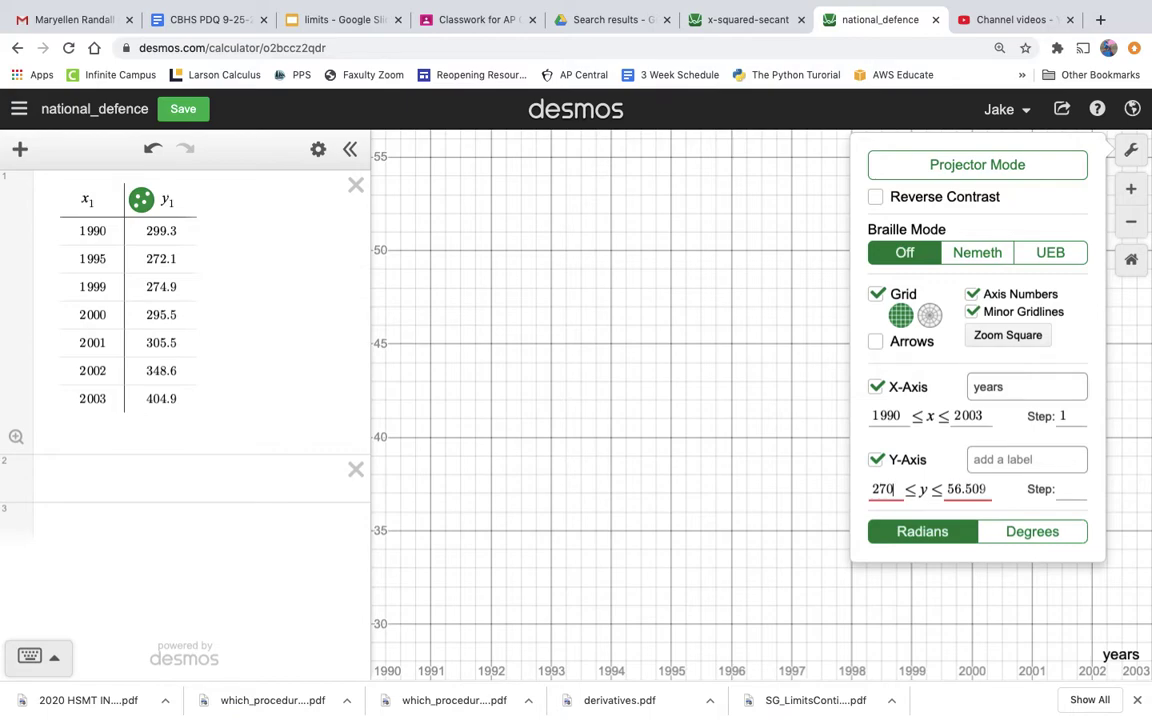
{"action": "key", "text": "Tab"}
{"action": "type", "text": "410"}
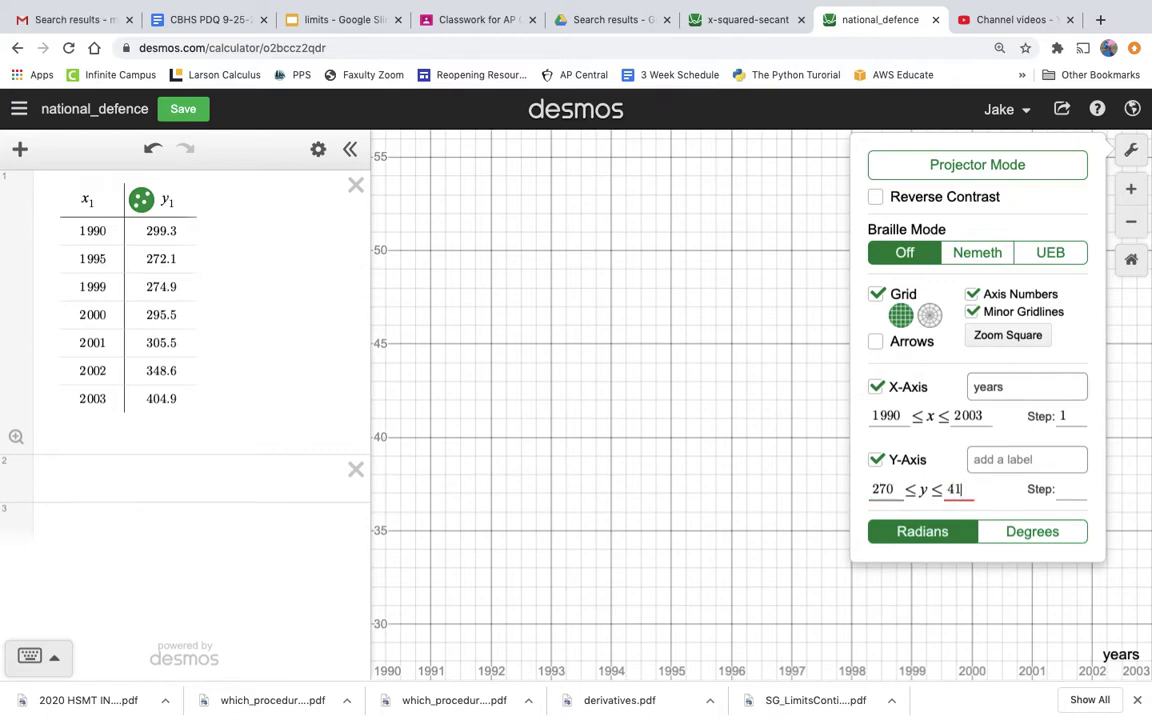
{"action": "left_click", "coordinate": [1014, 468]}
{"action": "type", "text": "bi"}
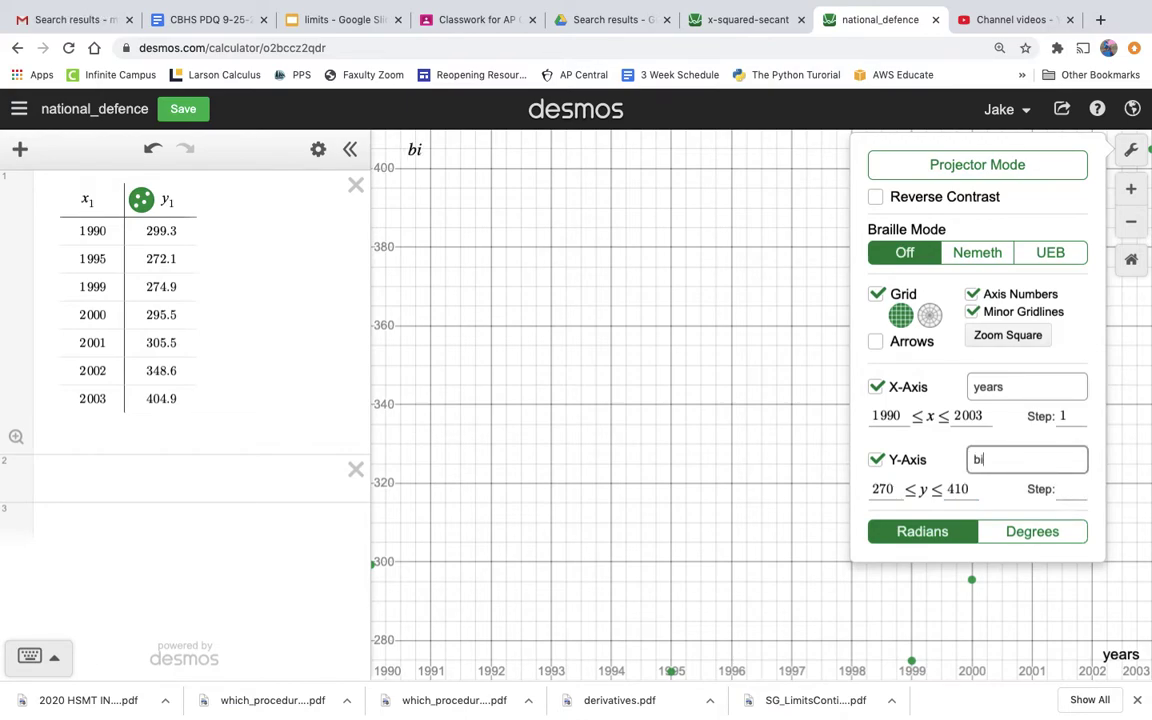
{"action": "type", "text": "llions of dollars"}
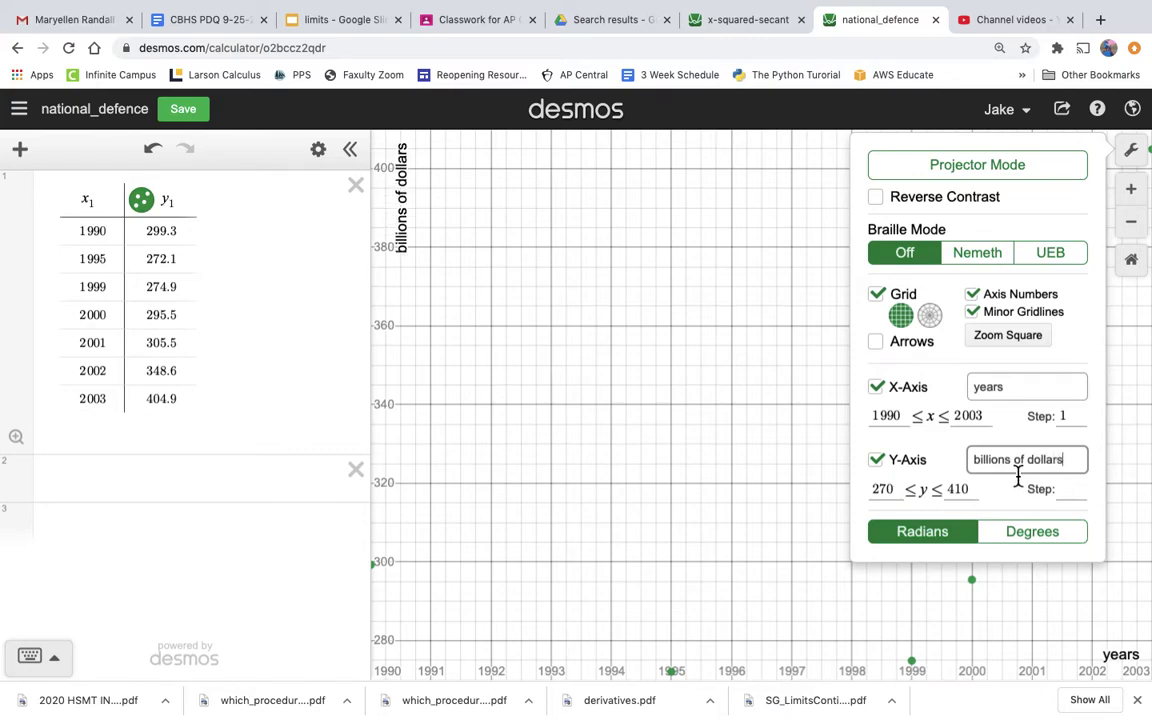
{"action": "key", "text": "Return"}
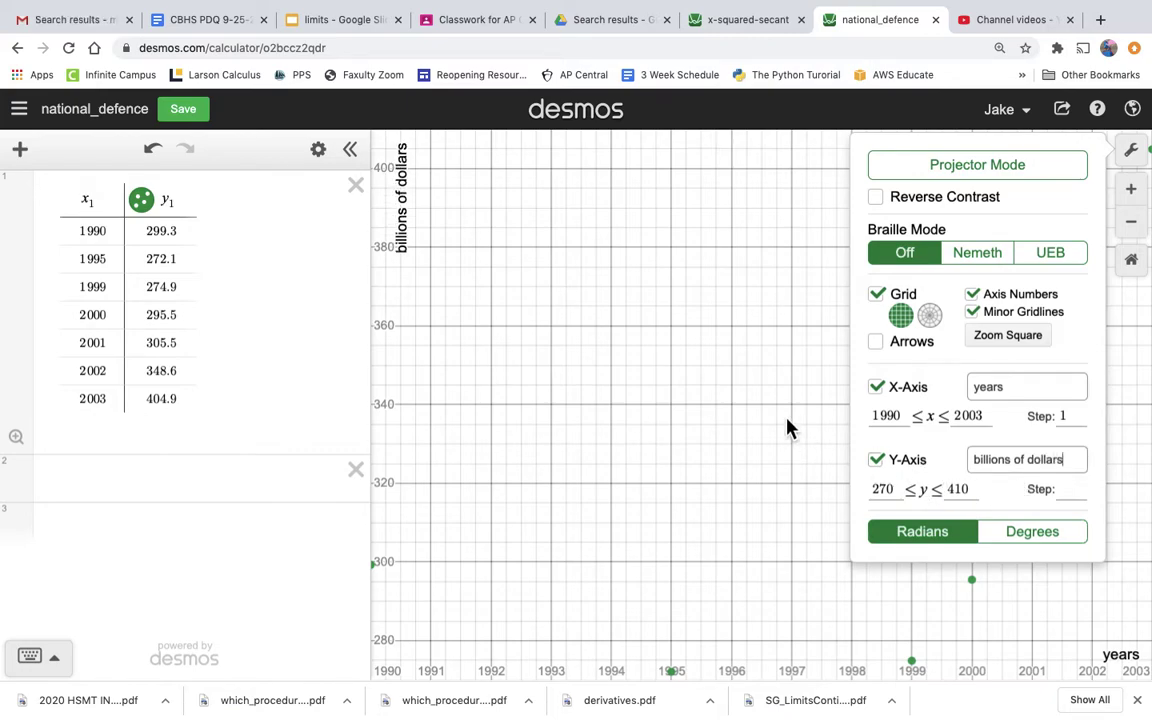
{"action": "left_click", "coordinate": [786, 428]}
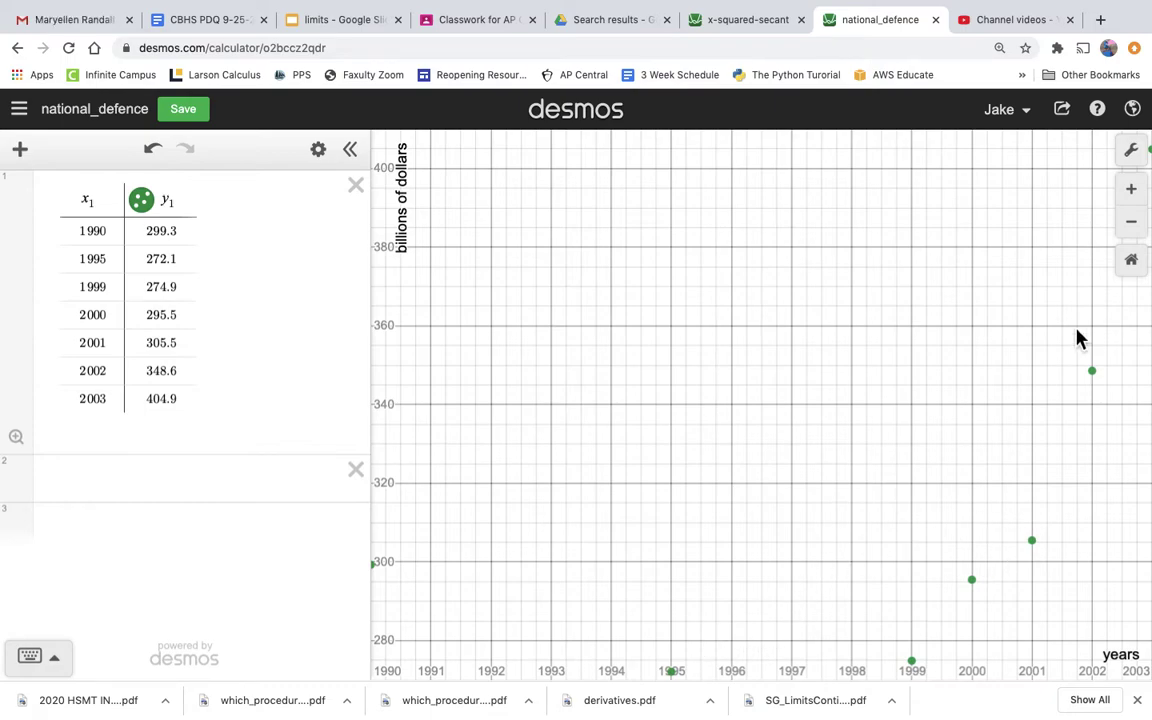
- Zoom out once so all seven spending points from 1990 to 2003 are visible
{"action": "left_click", "coordinate": [1131, 221]}
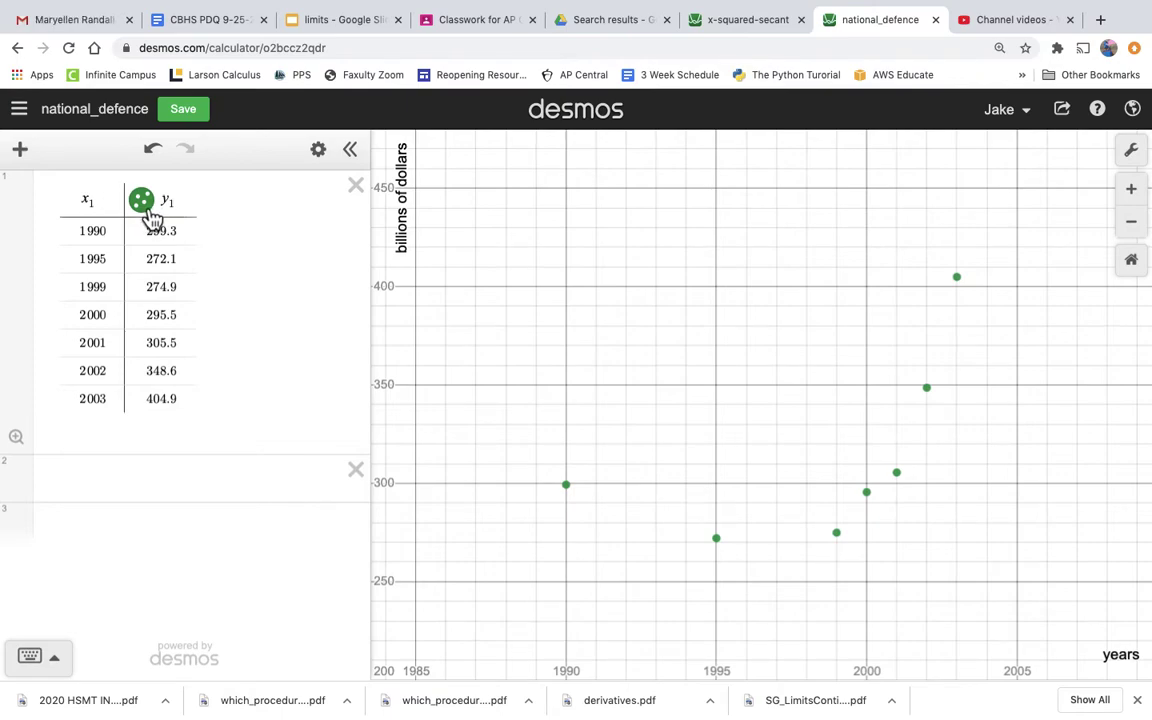
- Turn on Lines for the y₁ data, settling on the solid line style over the dashed one
{"action": "left_click", "coordinate": [148, 213]}
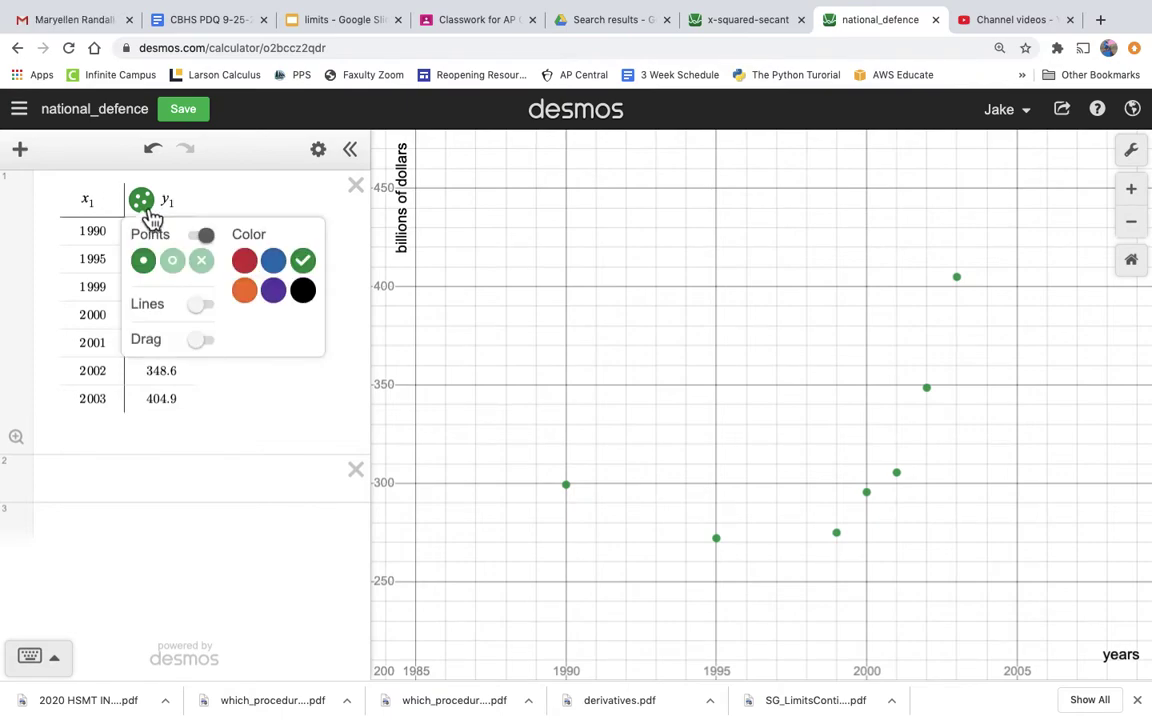
{"action": "left_click", "coordinate": [205, 318]}
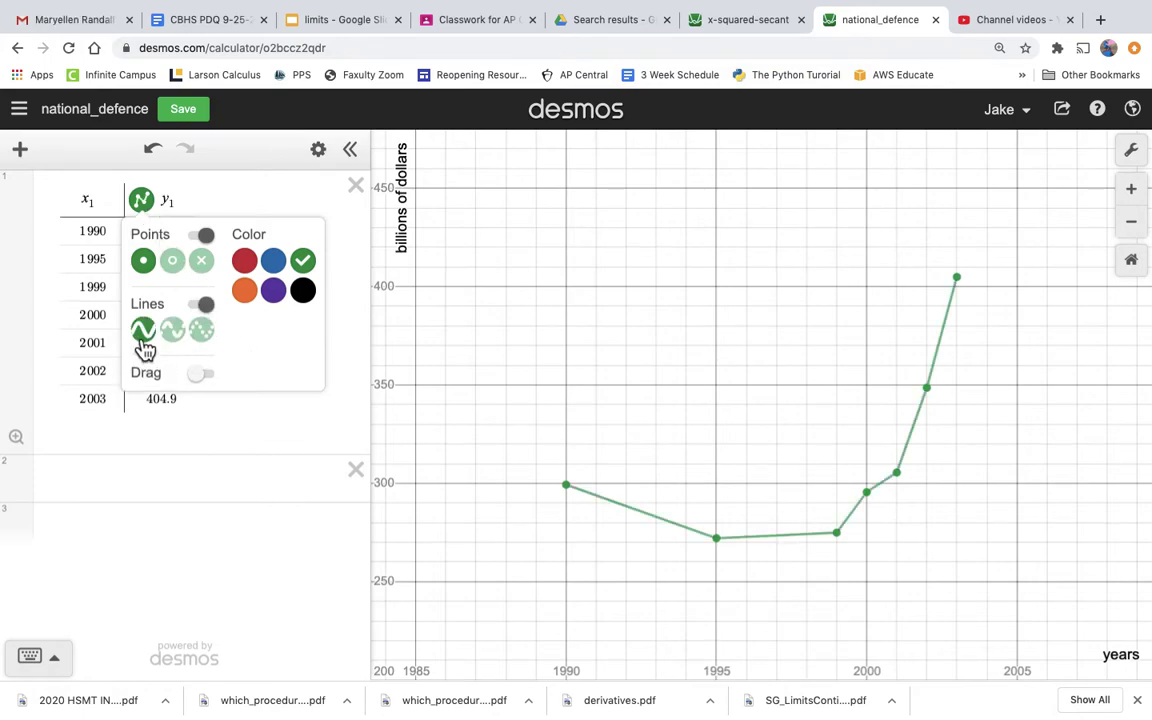
{"action": "left_click", "coordinate": [184, 334]}
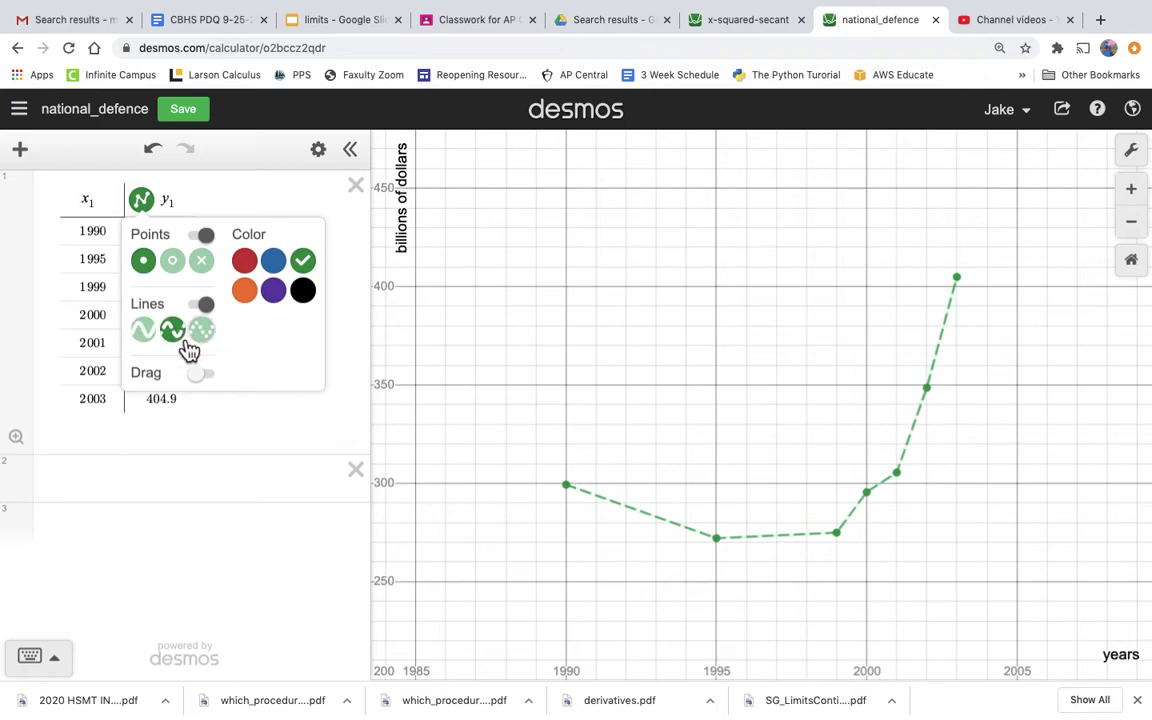
{"action": "left_click", "coordinate": [148, 340]}
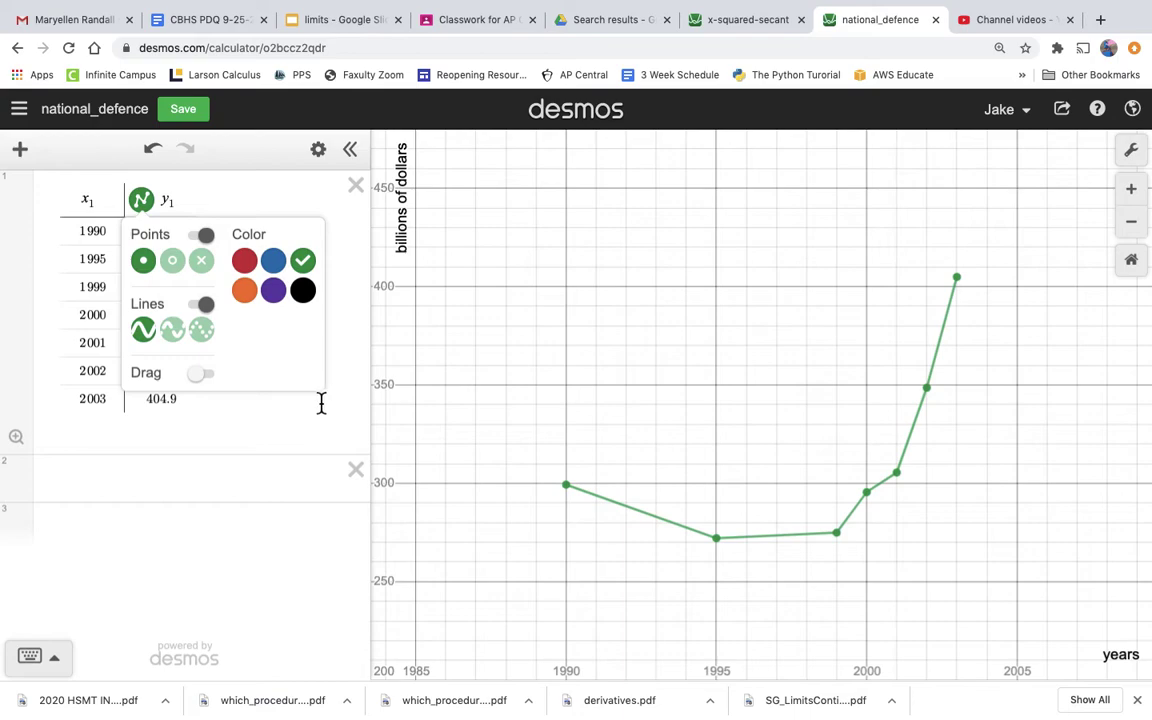
{"action": "left_click", "coordinate": [296, 437]}
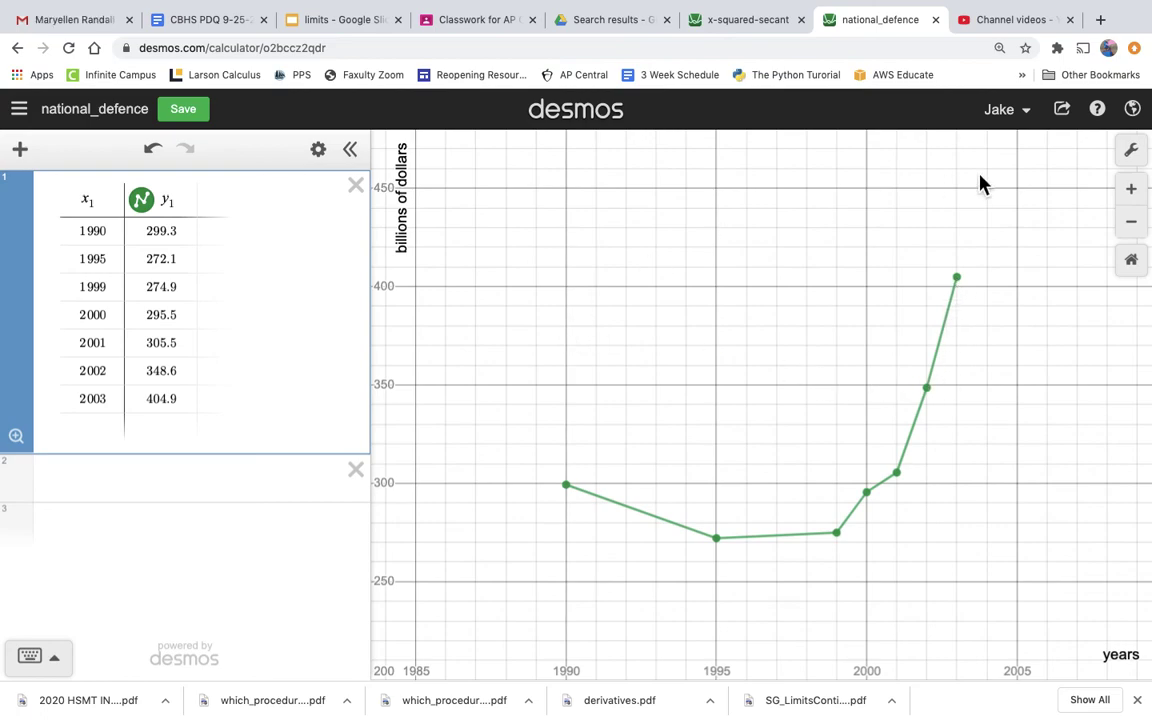
- Open and then close the graph settings to show the finished connected line graph
{"action": "left_click", "coordinate": [1133, 152]}
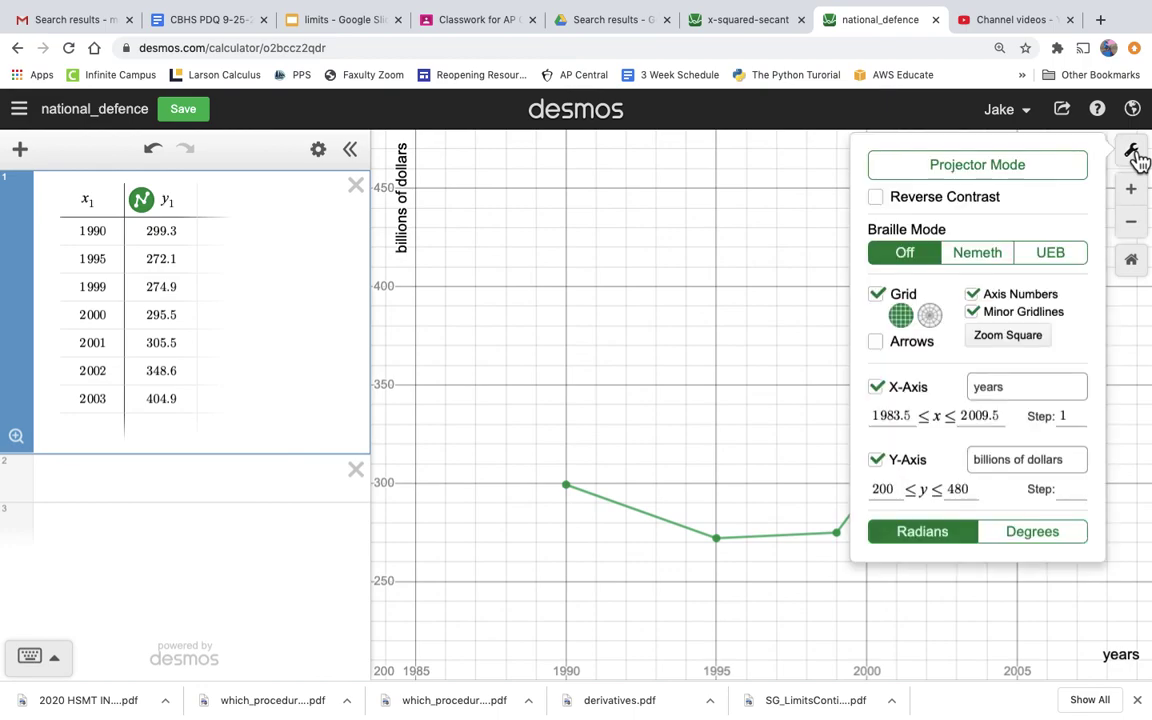
{"action": "left_click", "coordinate": [735, 237]}
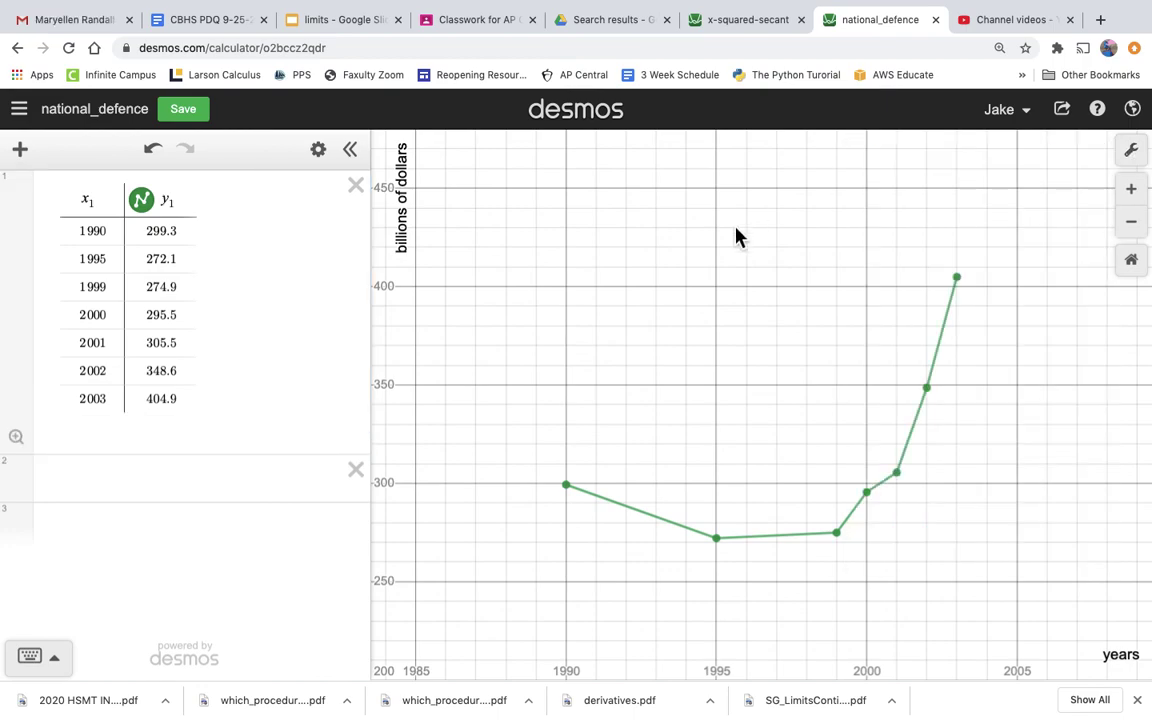